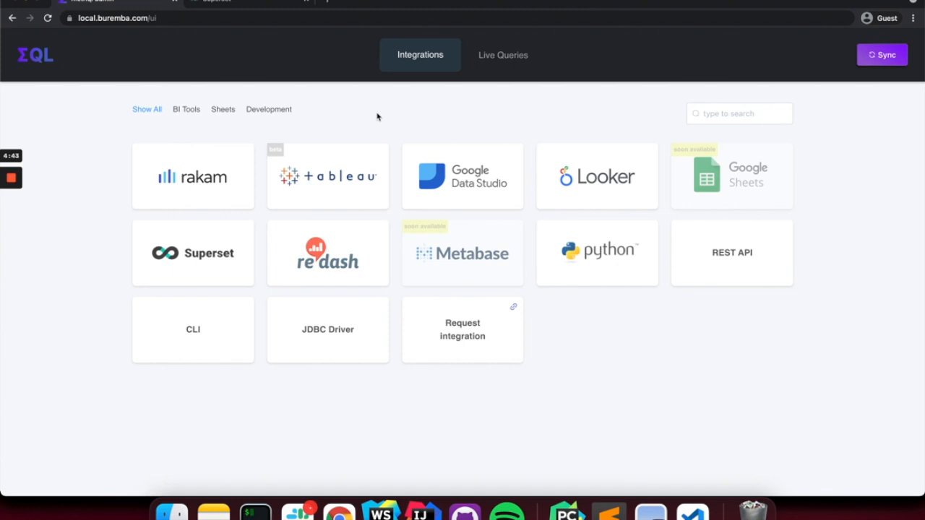
click(194, 265)
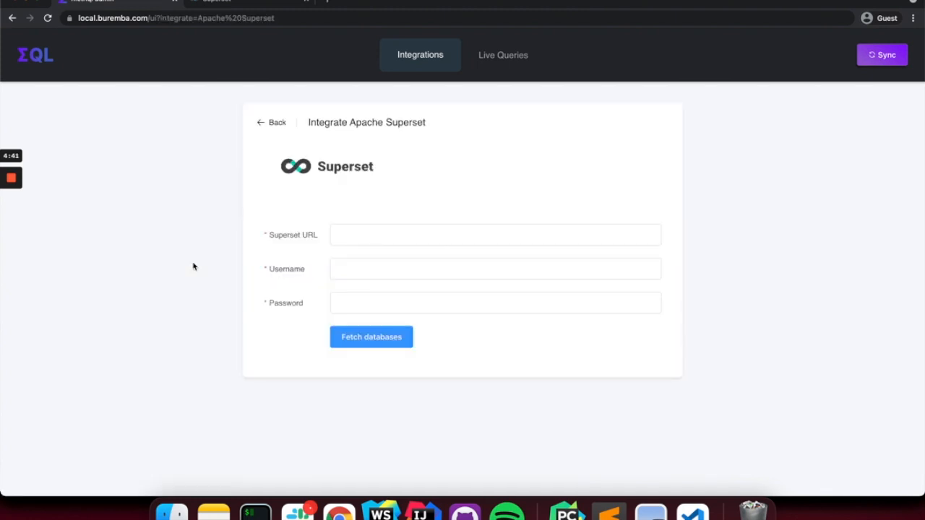
click(354, 233)
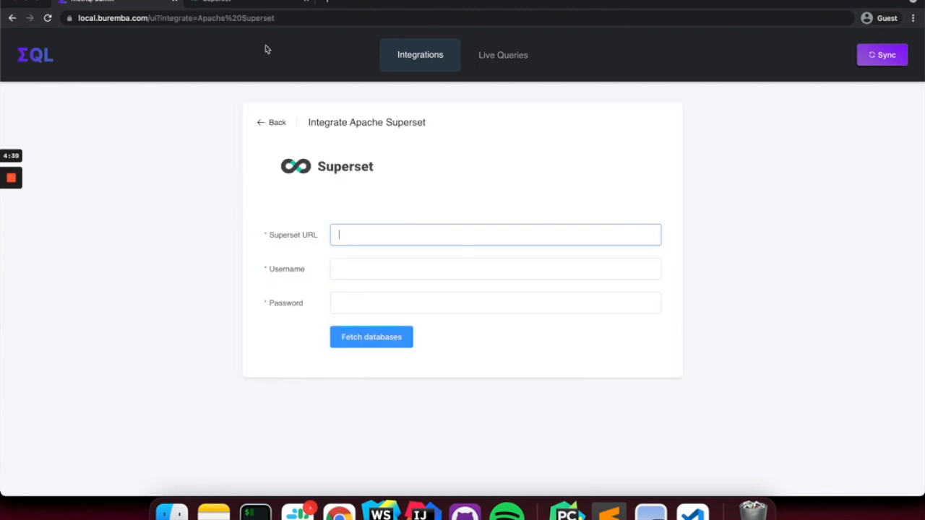
click(254, 1)
drag(221, 17, 68, 19)
key(ctrl+c)
click(101, 4)
key(ctrl+v)
- Enter the username admin and the account password for Superset, and fetch its databases
click(407, 267)
text(admin)
key(Tab)
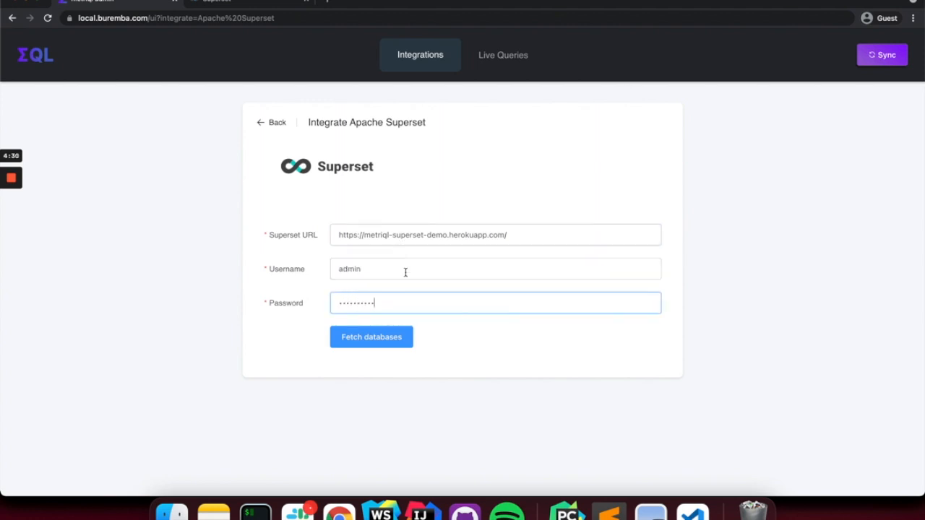
click(367, 334)
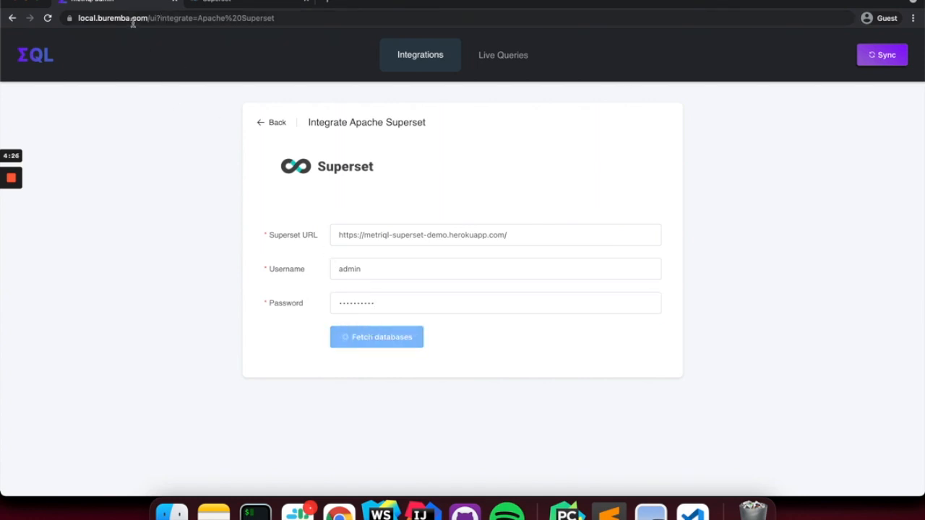
- Examine the cloudflared tunnel log in the terminal and compare the web addresses of the Superset and Metriql sites
click(255, 511)
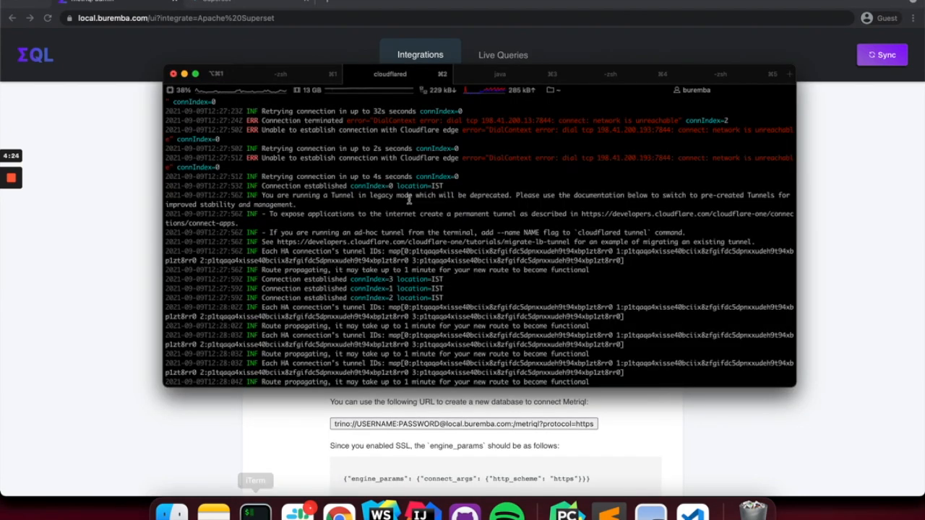
scroll(409, 200, down, 15)
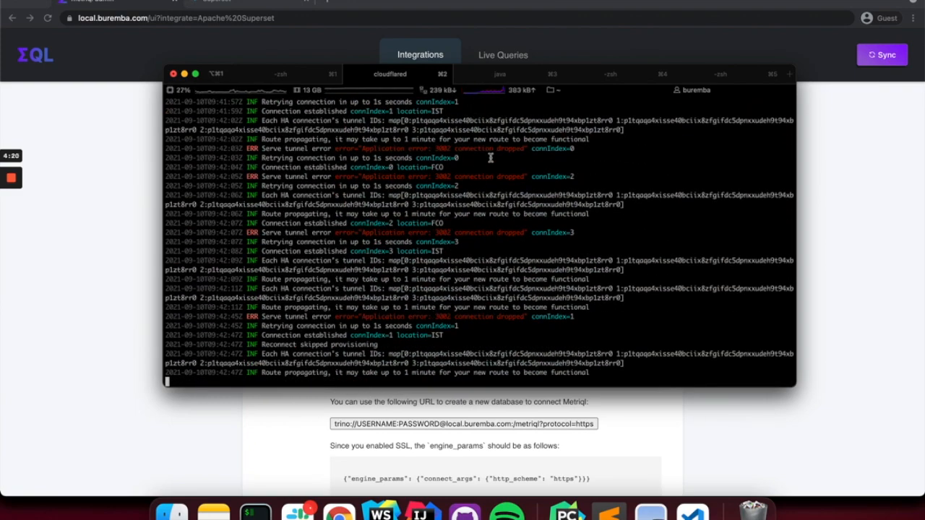
click(256, 39)
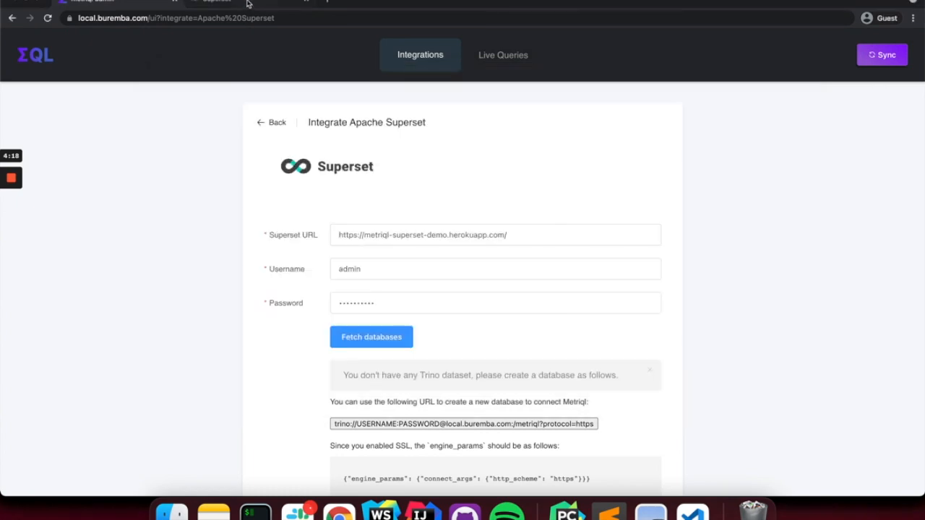
click(248, 3)
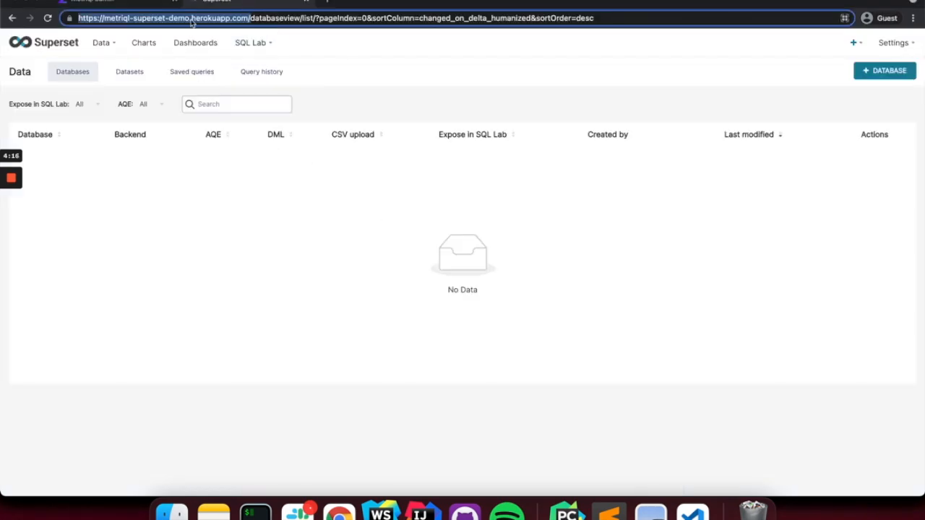
click(134, 4)
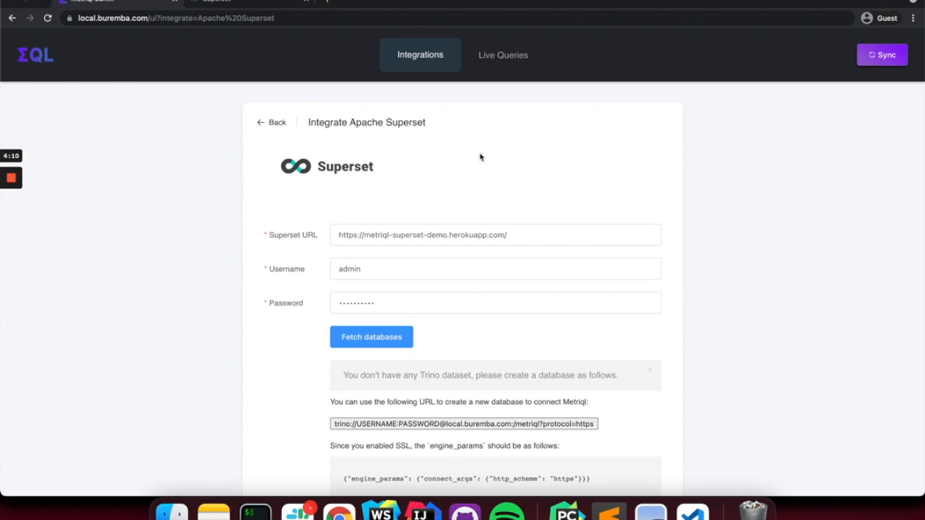
key(super+Tab)
key(super+Tab)
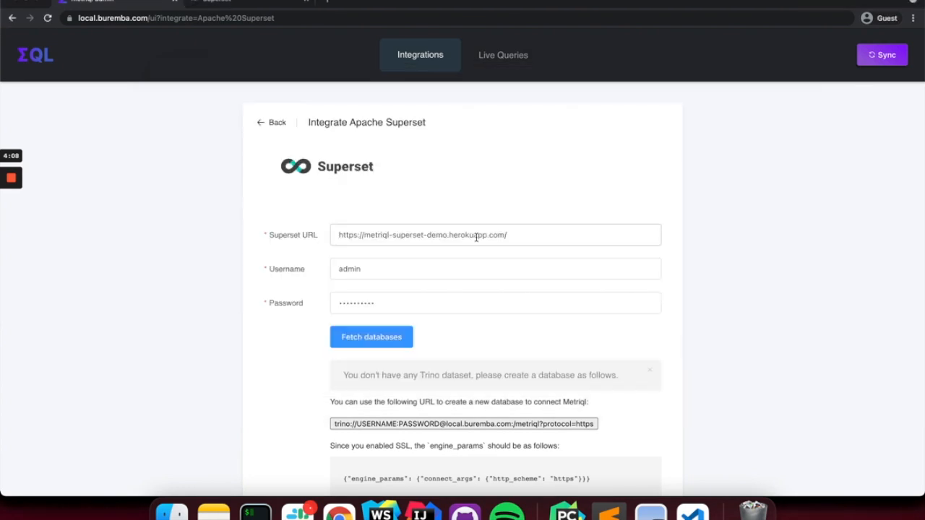
drag(148, 18, 76, 18)
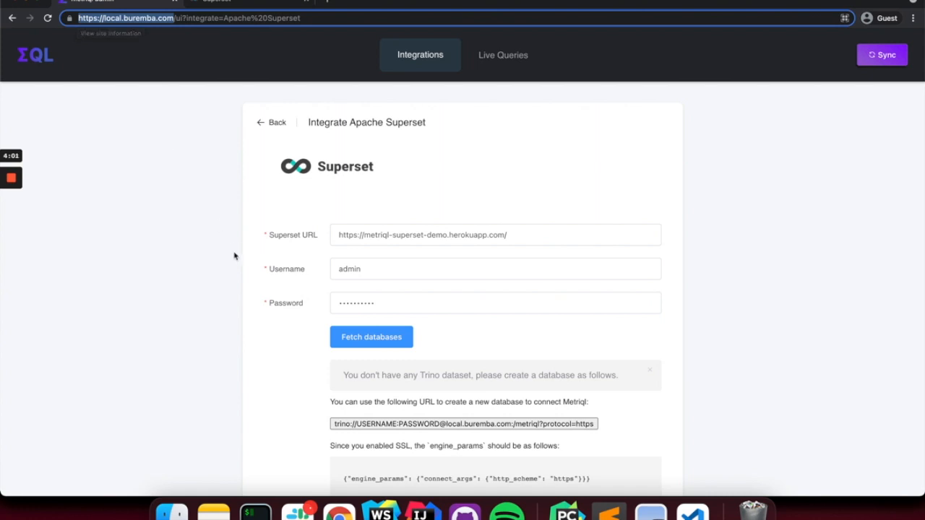
- Copy the trino connection URL from Metriql and use it as the SQLAlchemy URI of a new Superset database named Metriql
scroll(233, 256, down, 3)
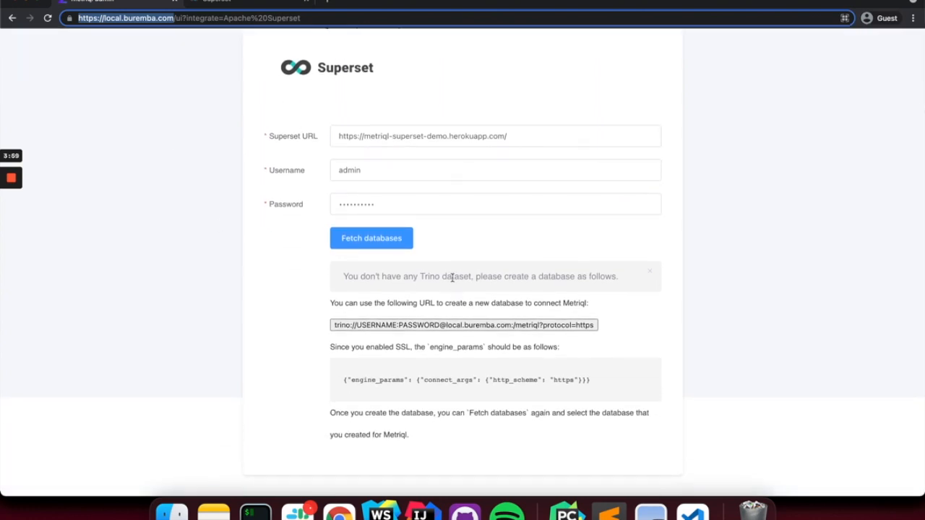
click(473, 325)
click(245, 6)
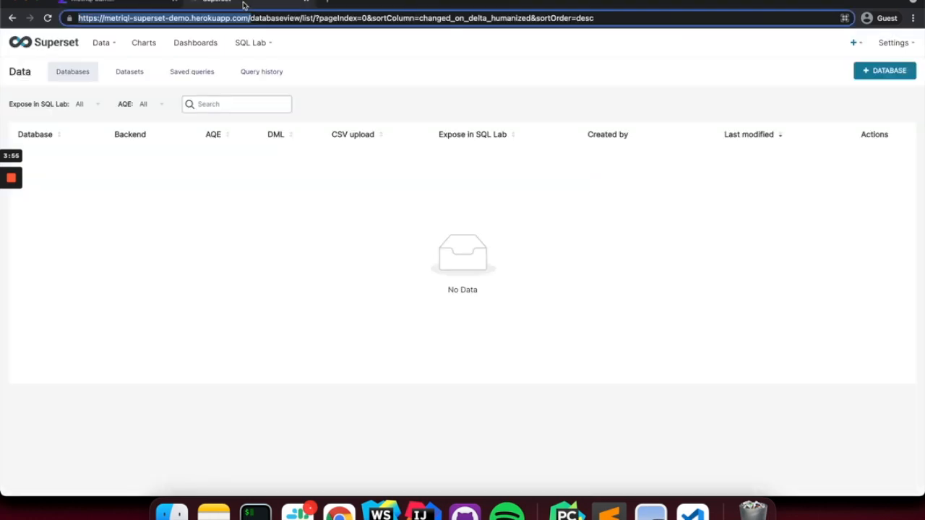
click(903, 70)
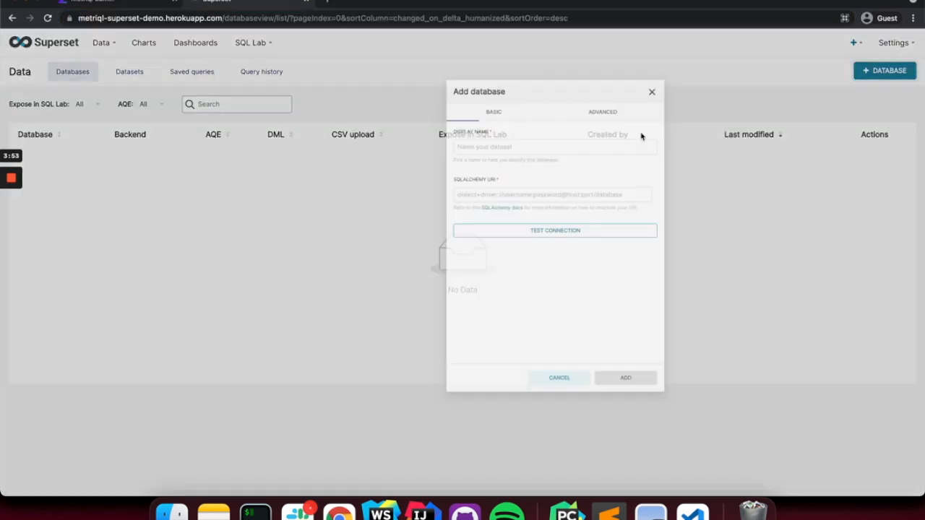
text(Metriql)
click(421, 226)
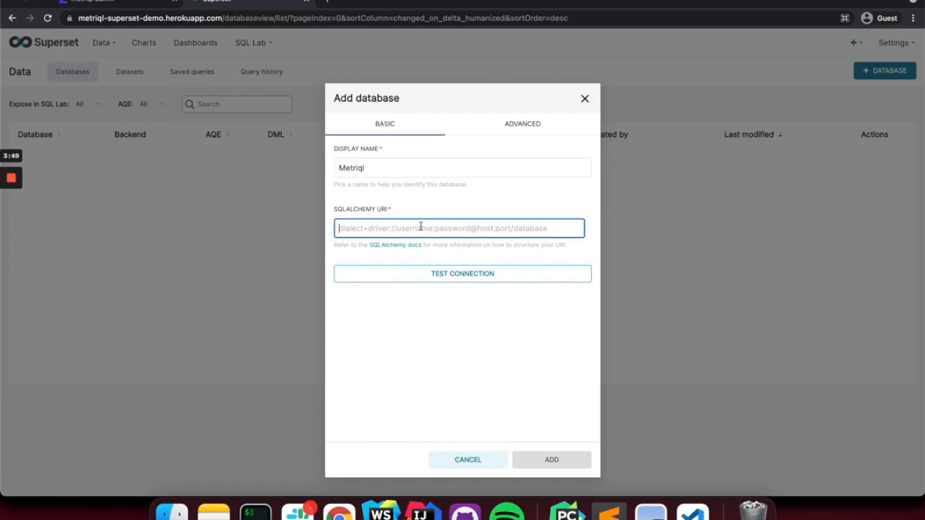
key(super+v)
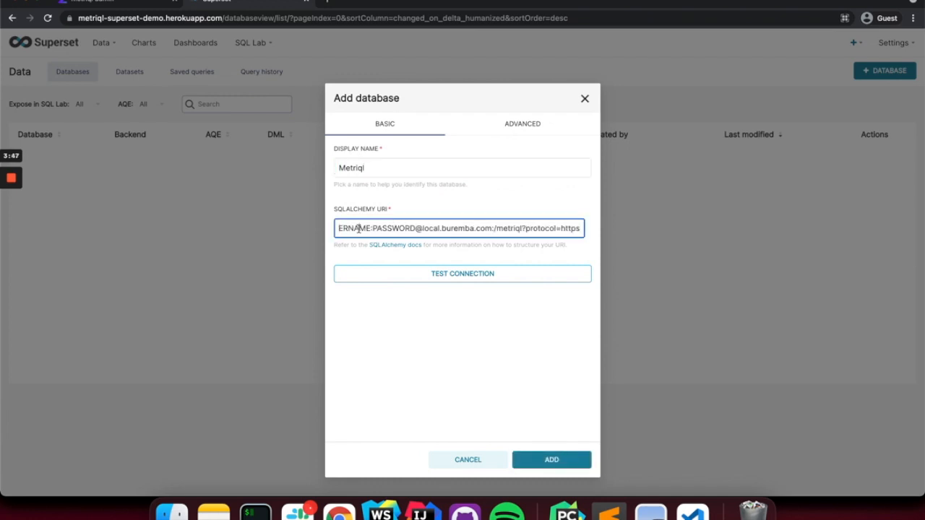
- Replace the URI's username and password placeholders with the account username and password, and remove the protocol=https parameter
double_click(358, 228)
text(buremba@)
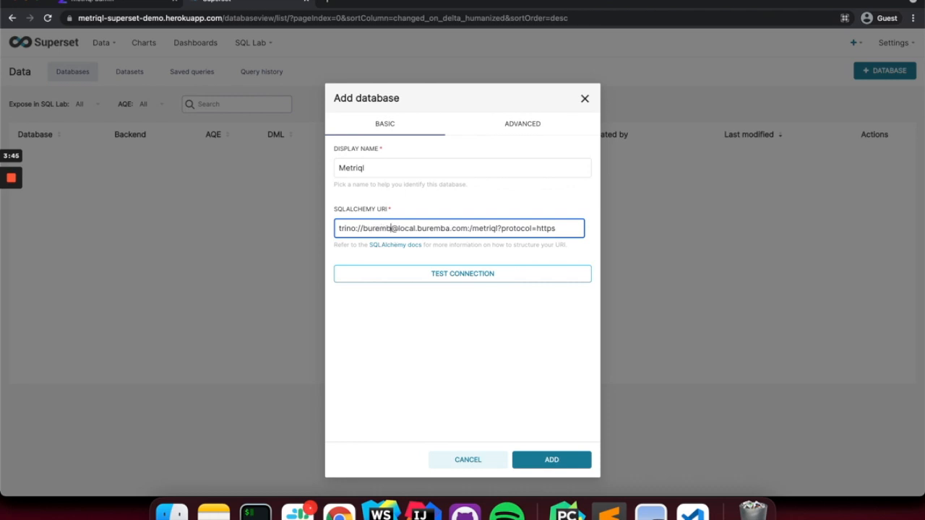
text(examplepass)
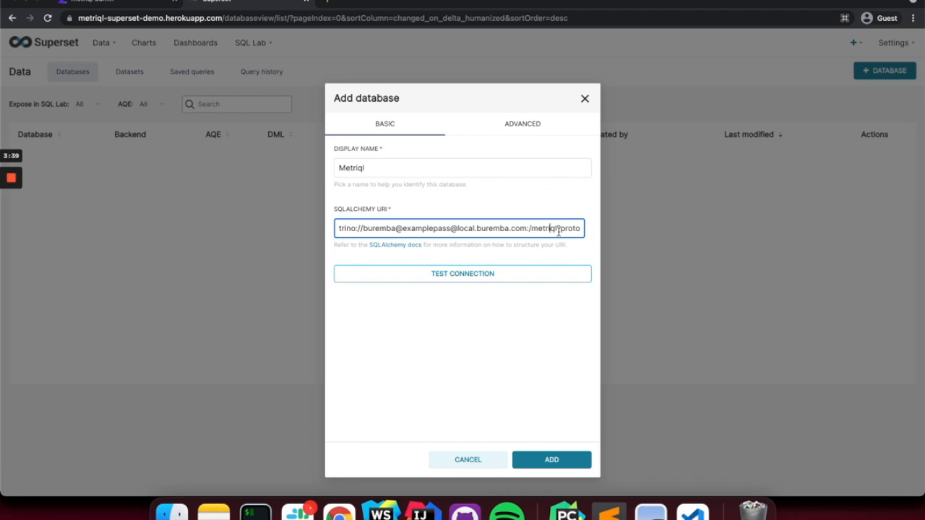
drag(557, 228, 580, 228)
key(BackSpace)
- Replace the engine_params line in the database's extra JSON settings with Metriql's https connect_args snippet, followed by a comma
click(524, 126)
click(430, 258)
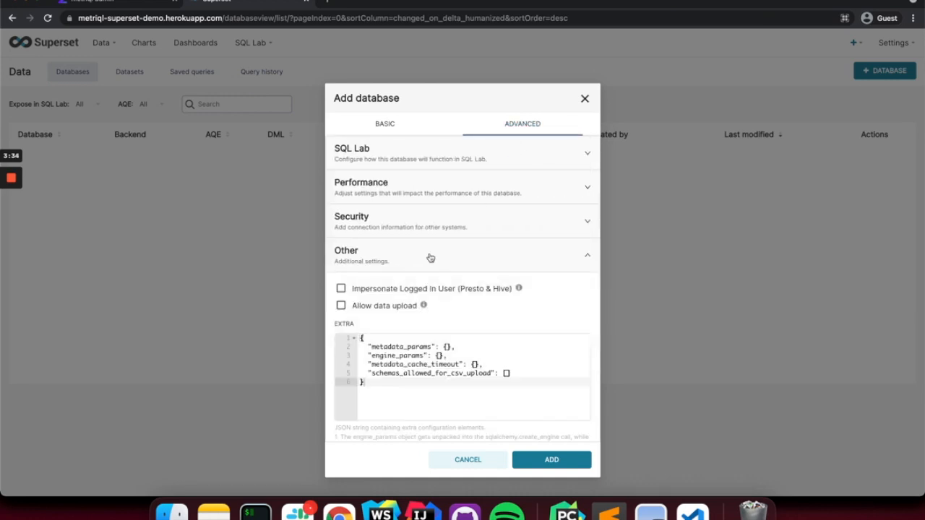
scroll(430, 258, down, 1)
click(105, 3)
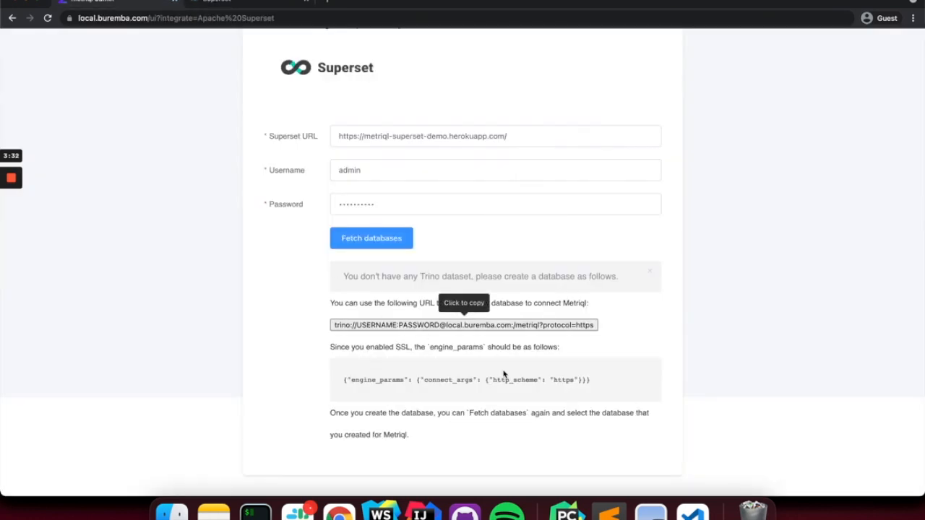
click(417, 381)
key(super+c)
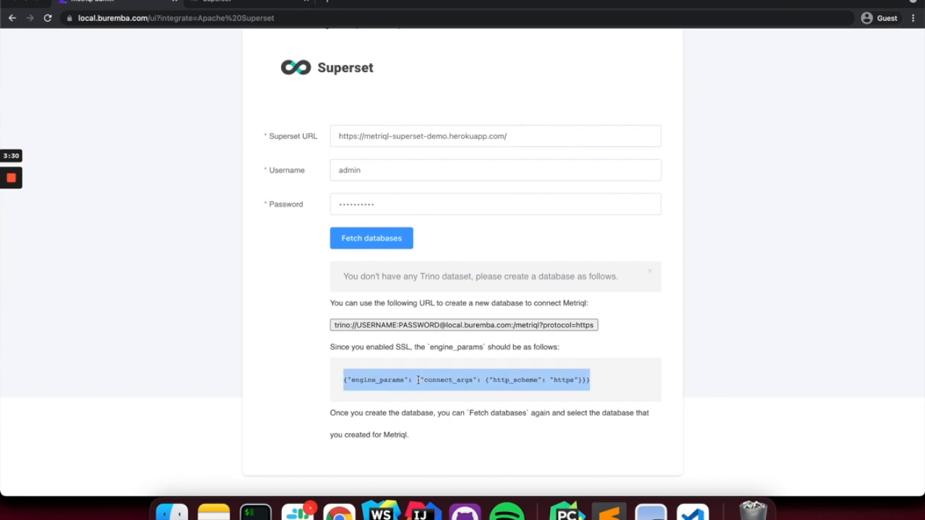
click(252, 5)
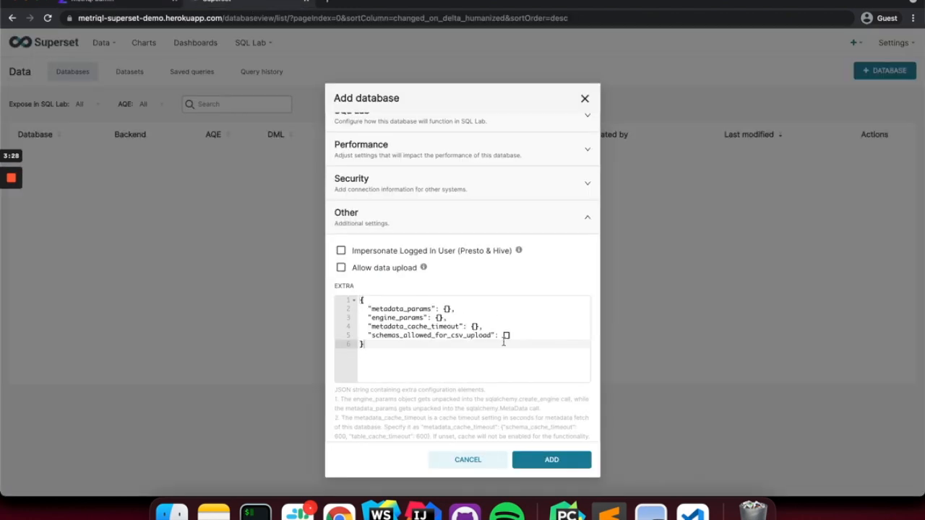
drag(455, 319, 368, 318)
key(super+v)
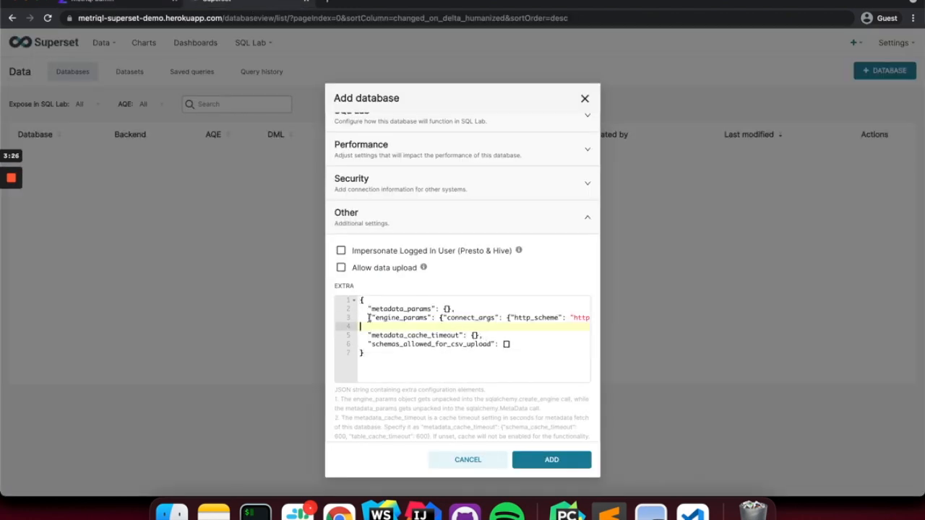
key(BackSpace)
text(,)
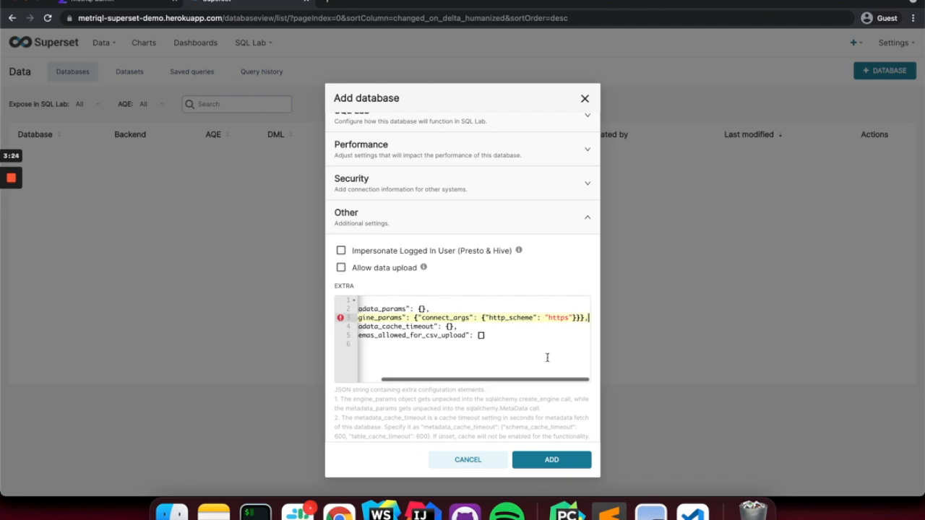
- Remove the surplus opening and closing braces around the engine_params entry in the extra JSON
scroll(480, 340, up, 2)
mouse_move(340, 341)
click(504, 349)
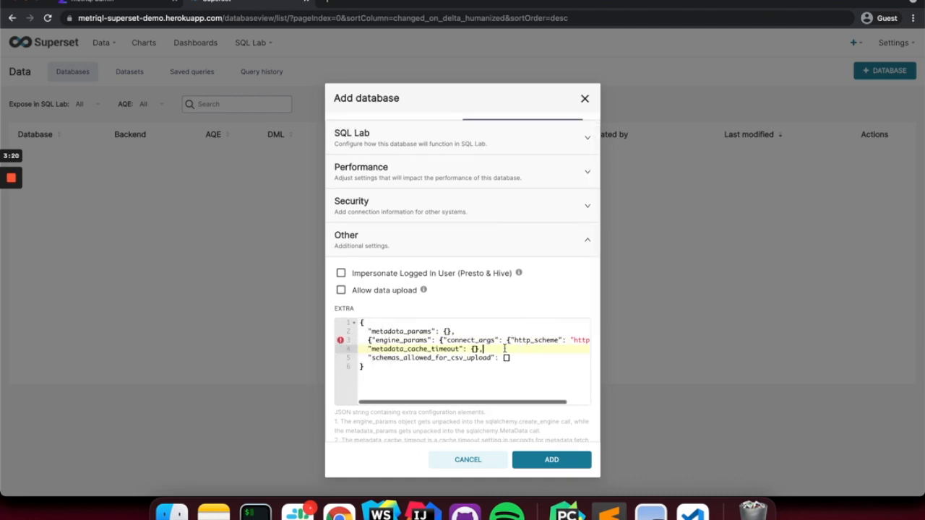
click(371, 340)
key(BackSpace)
scroll(550, 342, right, 1)
click(580, 340)
key(BackSpace)
scroll(426, 289, up, 1)
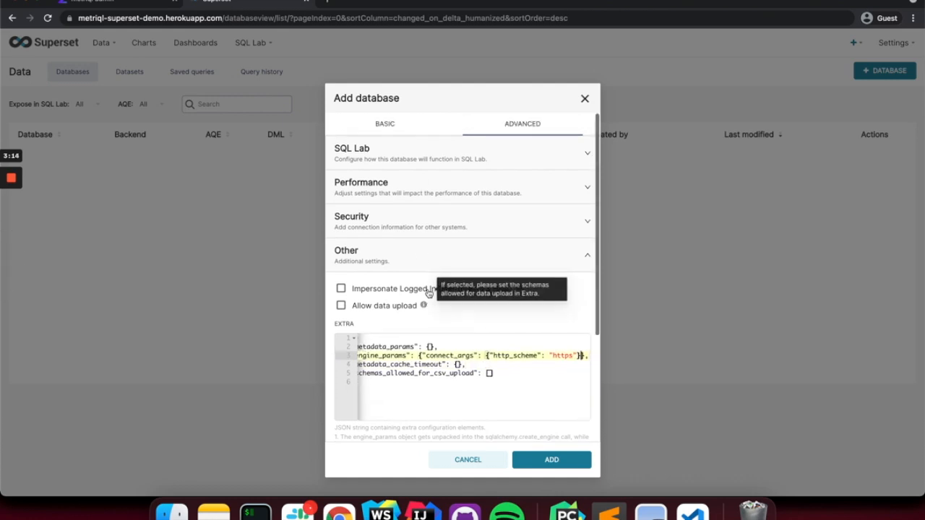
- Test the database connection before and after removing the stray colon between the host and /metriql in the SQLAlchemy URI
click(384, 124)
click(456, 273)
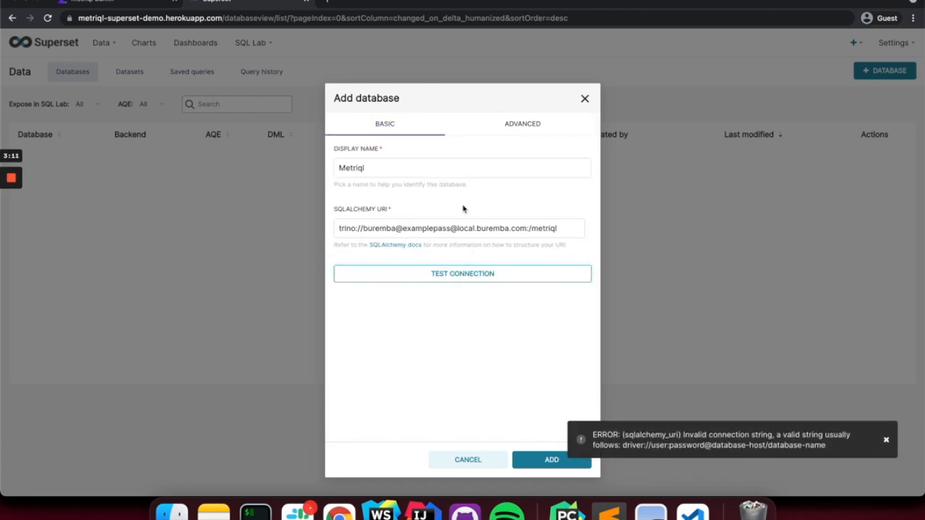
click(531, 228)
key(BackSpace)
text(/)
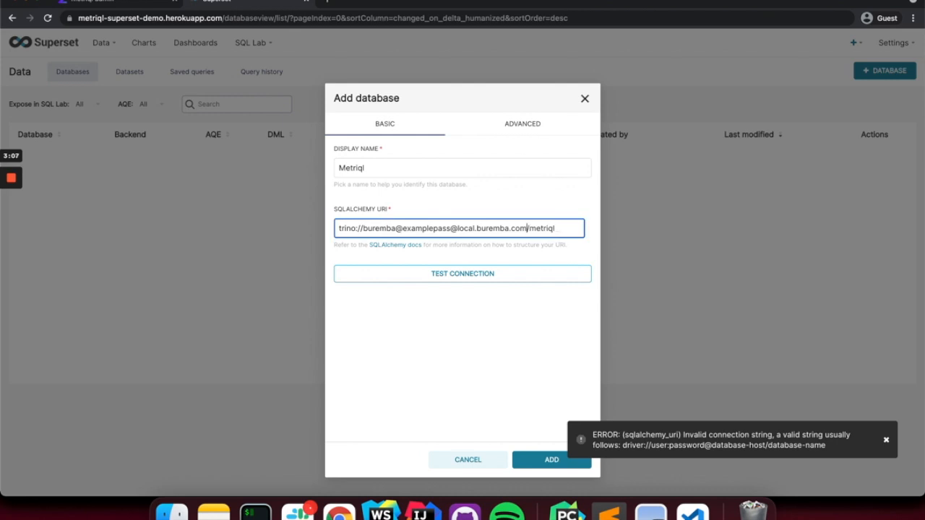
click(508, 276)
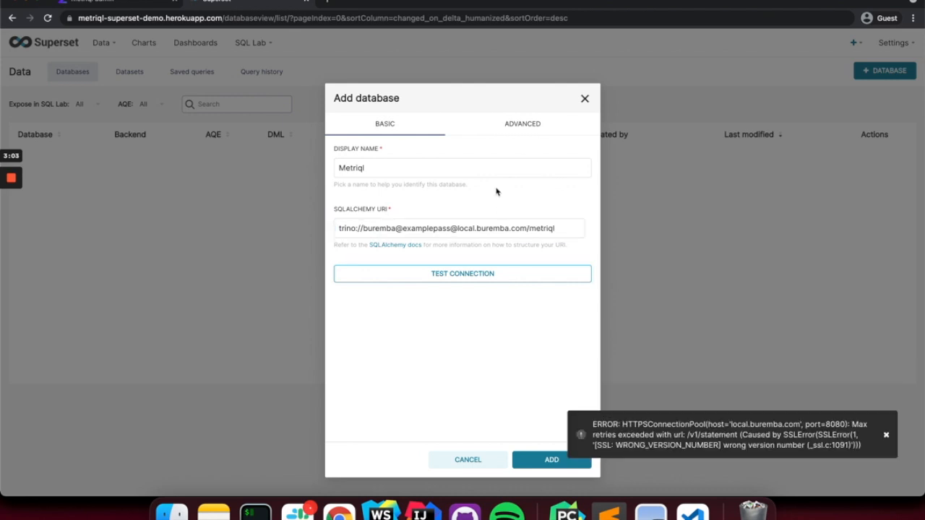
- Insert port 443 after the host in the SQLAlchemy URI, test the connection and add the database
click(522, 229)
text(:443)
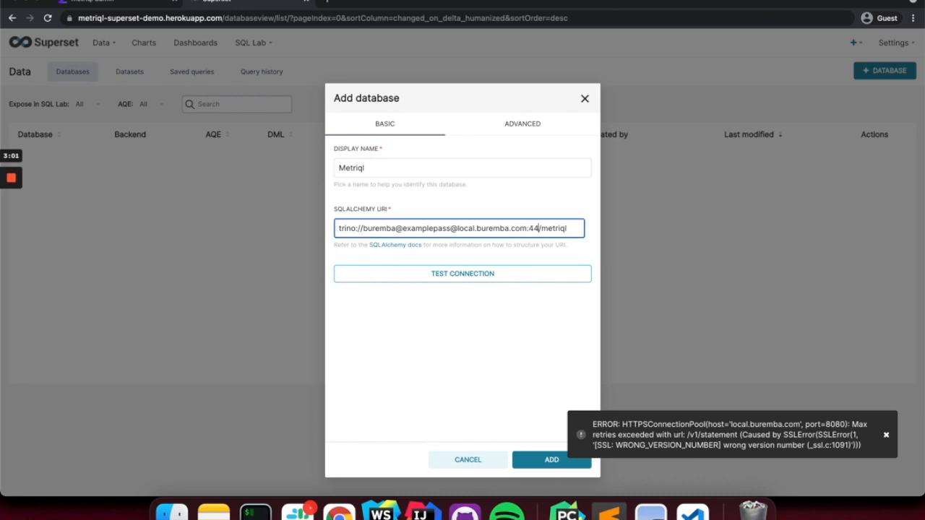
click(483, 273)
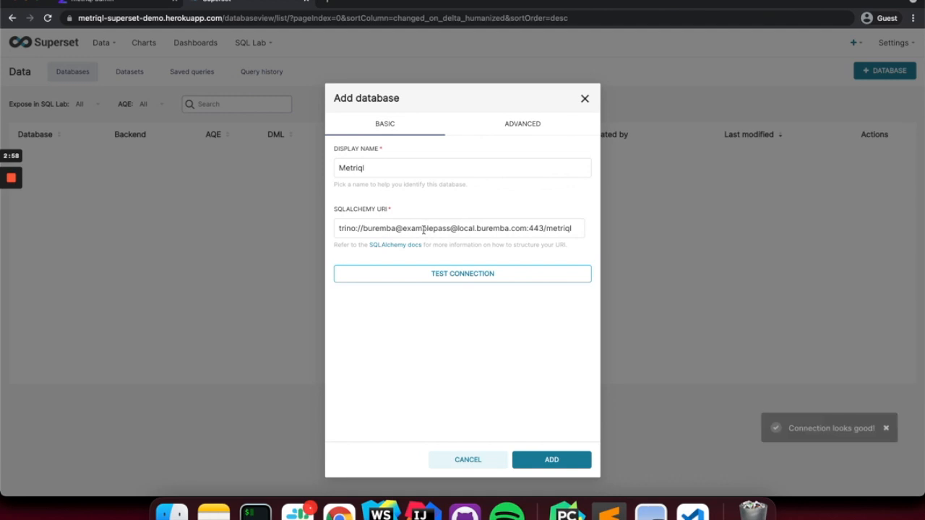
click(551, 463)
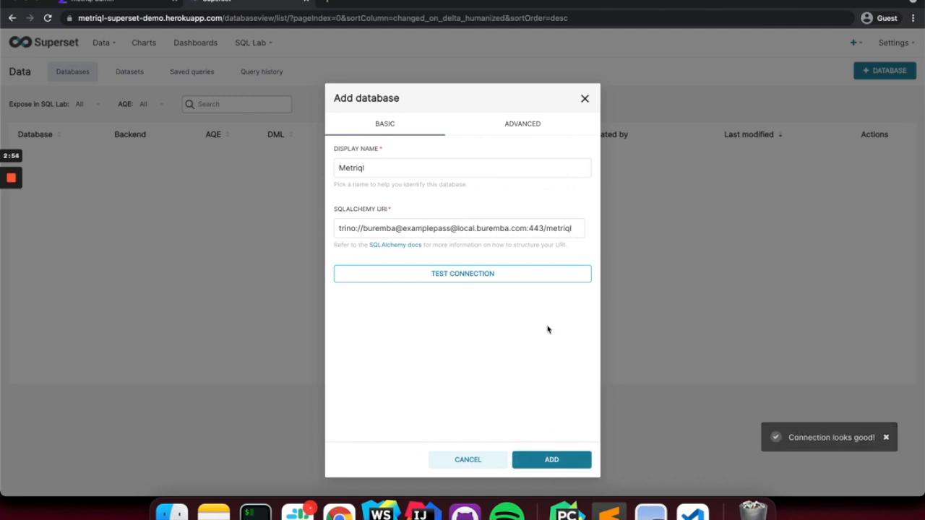
right_click(519, 307)
key(Escape)
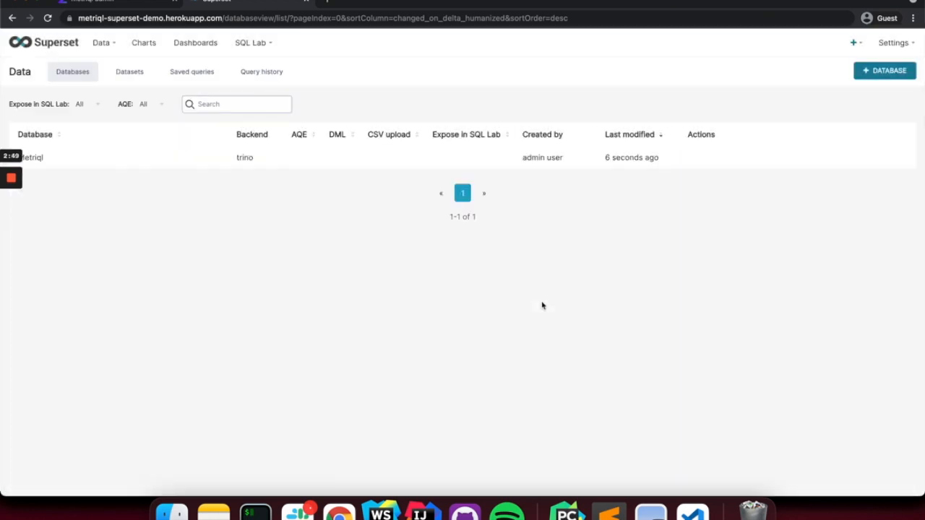
right_click(541, 306)
click(409, 250)
- Return to Metriql's Apache Superset integration page and fetch the databases again
click(124, 3)
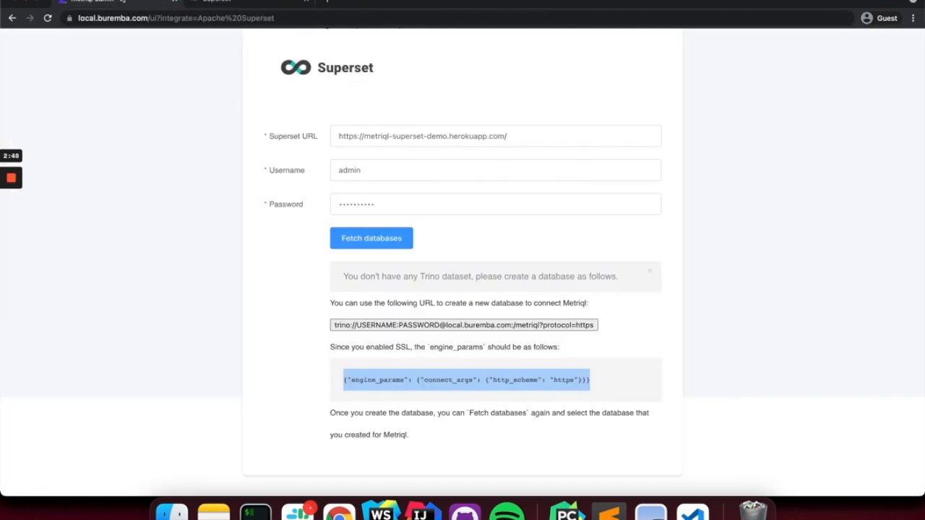
click(373, 237)
right_click(469, 236)
key(Escape)
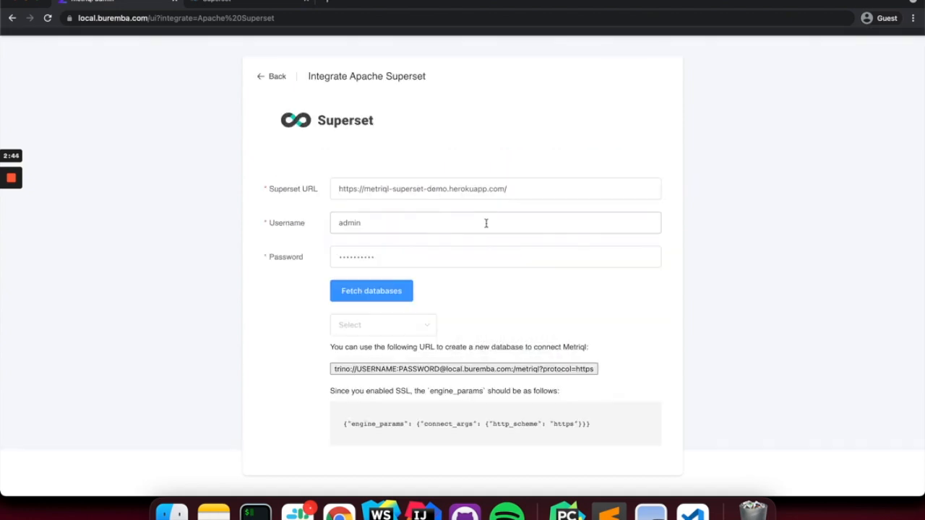
- Select the Metriql database on the Superset integration page and sync its datasets
click(398, 330)
click(390, 354)
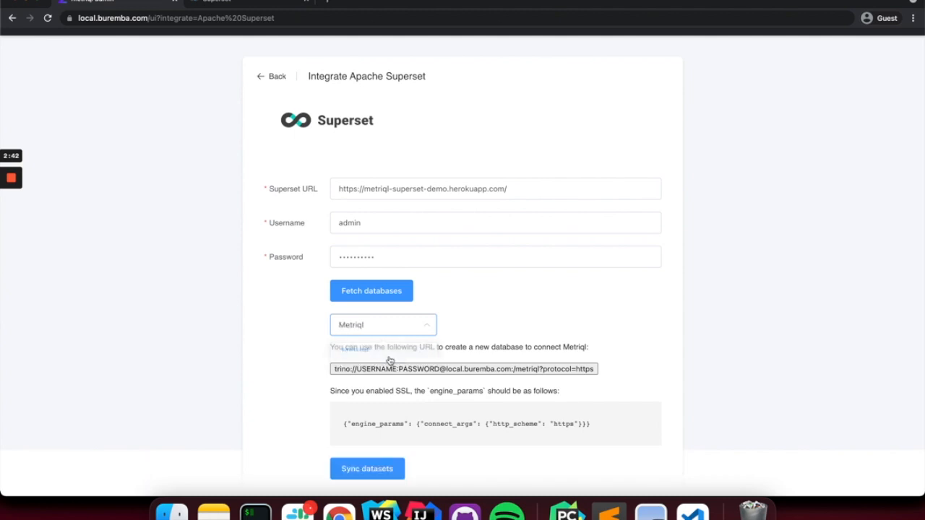
scroll(388, 359, down, 1)
click(382, 438)
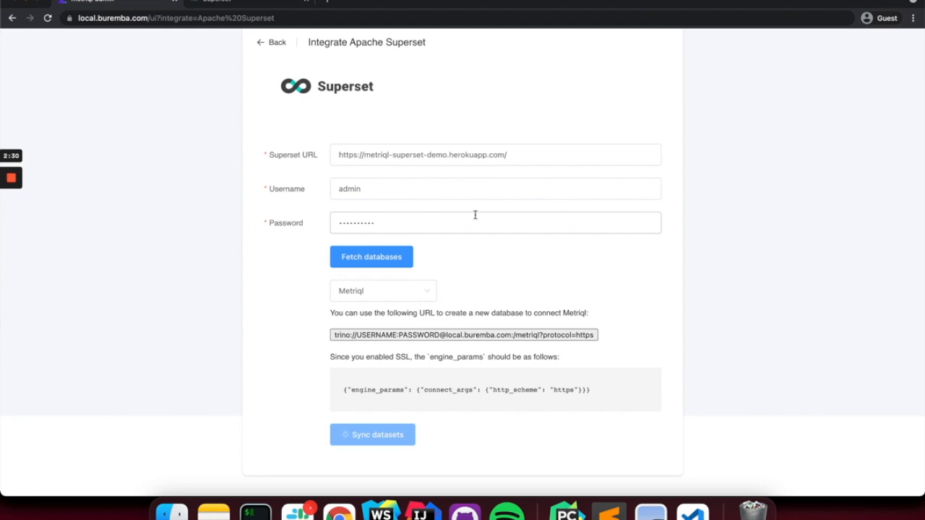
scroll(483, 255, up, 2)
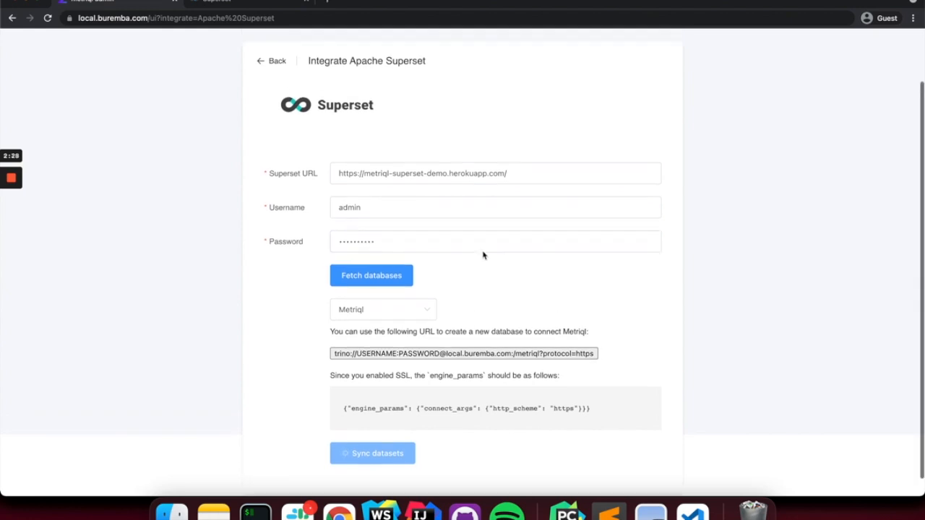
- Switch to Superset, list its datasets and open source_my_new_project_tpch_customer for exploration
click(258, 3)
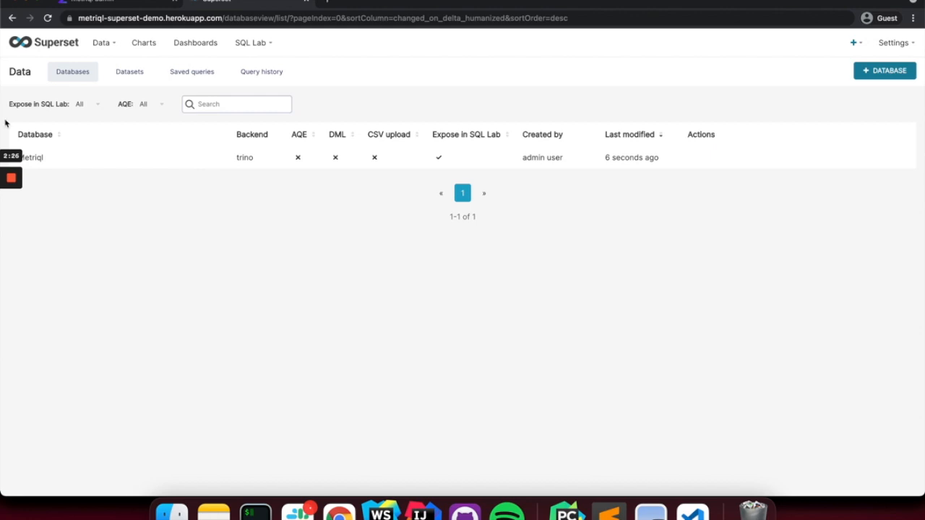
click(117, 78)
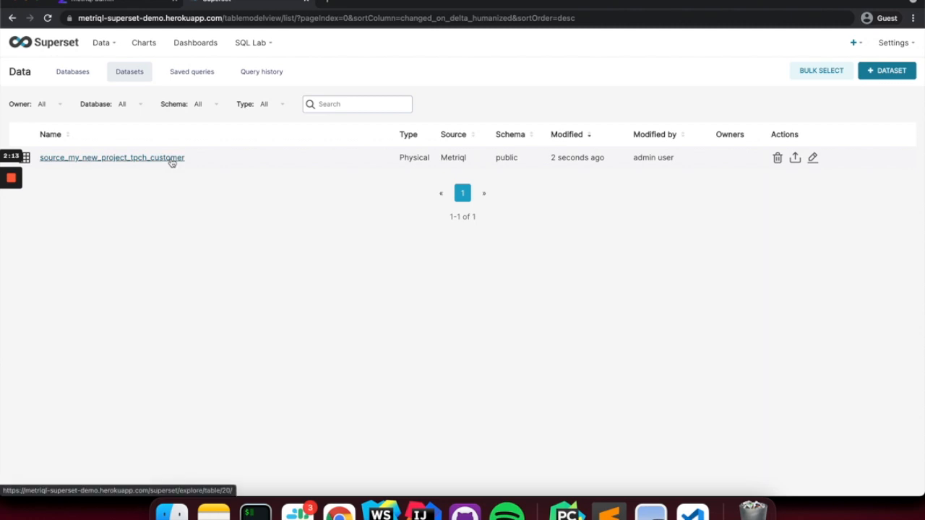
click(172, 160)
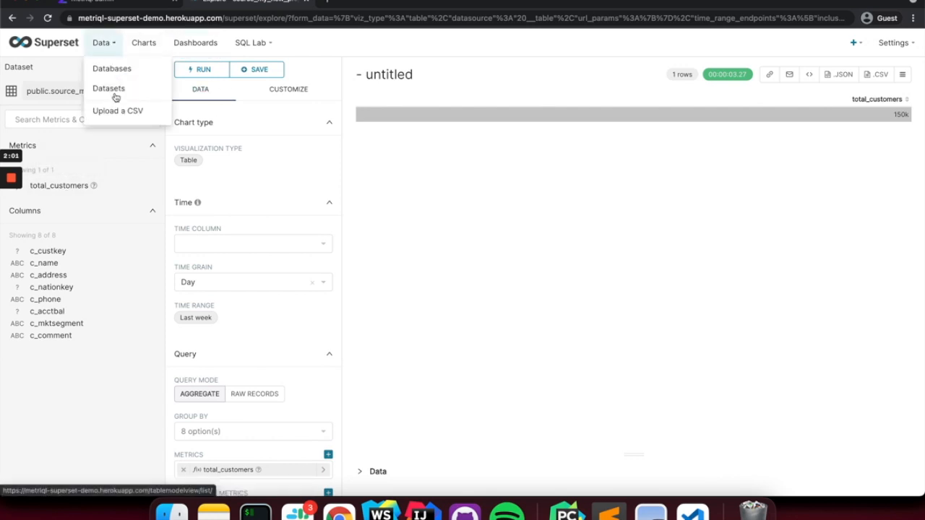
- Check the dataset sync on Metriql's integration page and return to Superset's datasets list
click(110, 3)
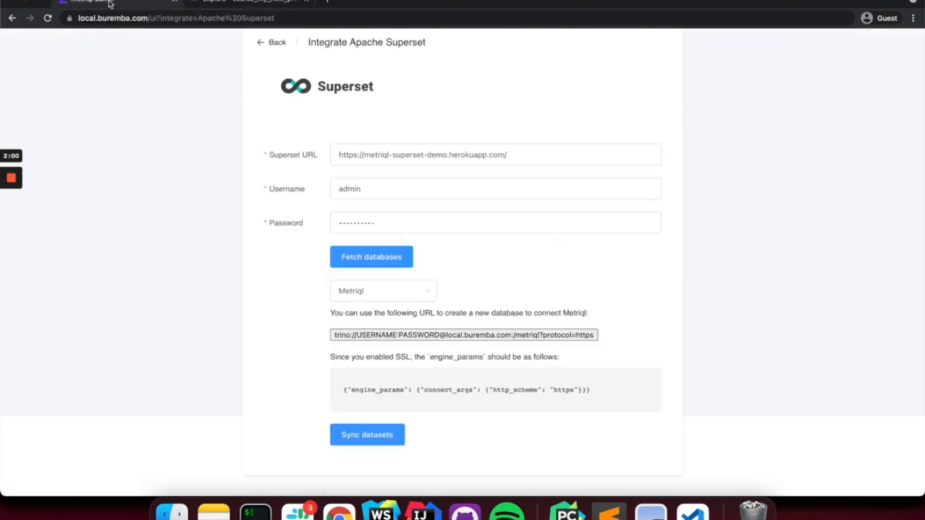
click(242, 2)
mouse_move(103, 48)
click(107, 90)
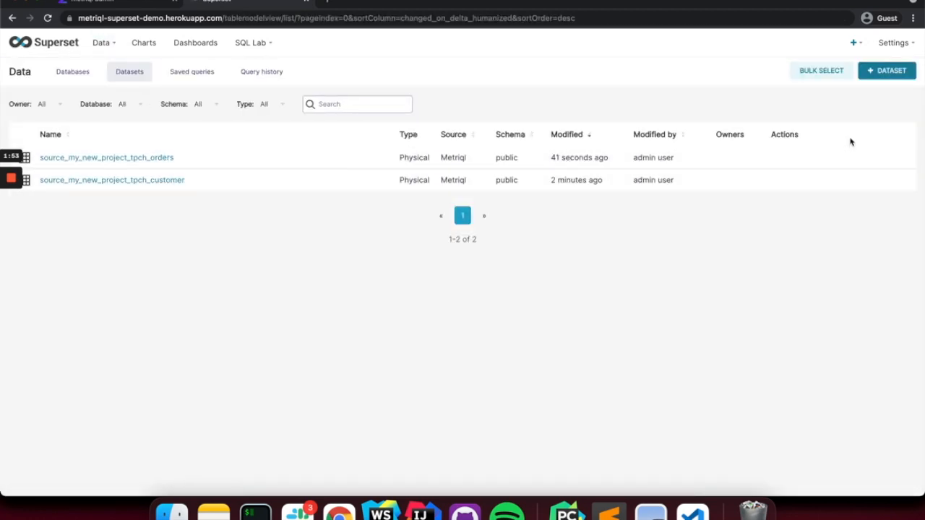
- Examine the metrics and columns of the source_my_new_project_tpch_orders dataset in its editor and close it without saving
click(815, 158)
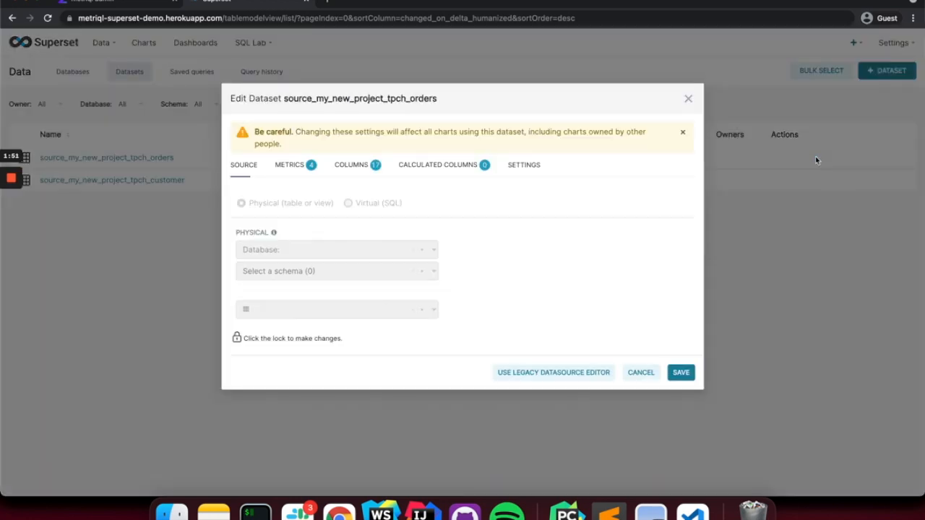
click(291, 165)
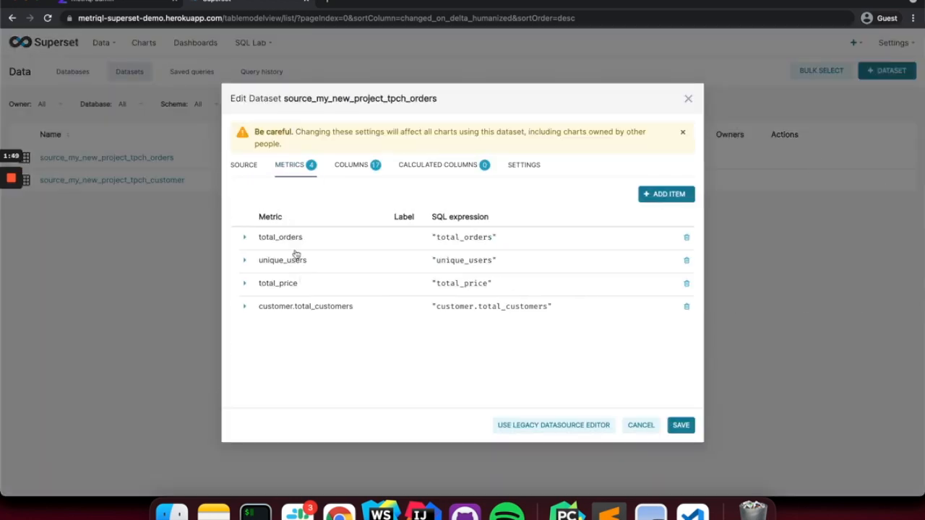
click(354, 165)
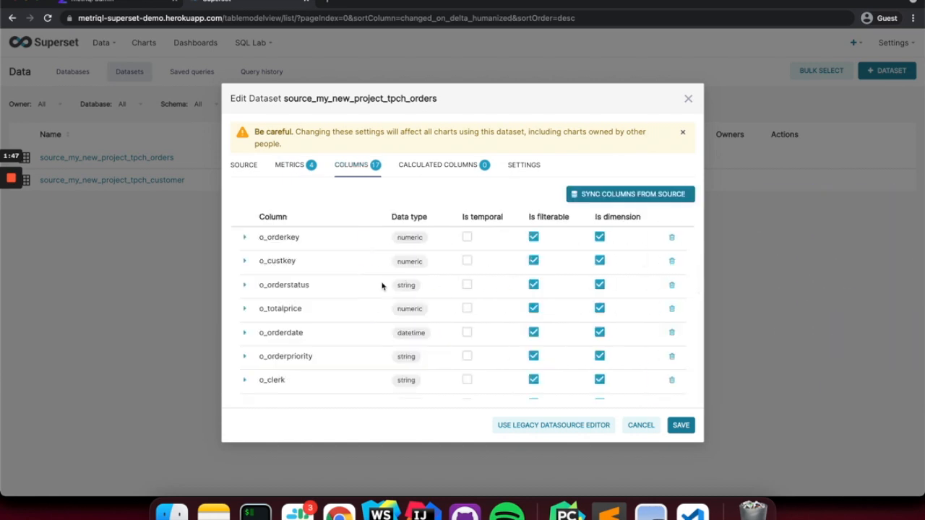
scroll(397, 271, down, 5)
scroll(396, 272, up, 5)
scroll(395, 273, down, 5)
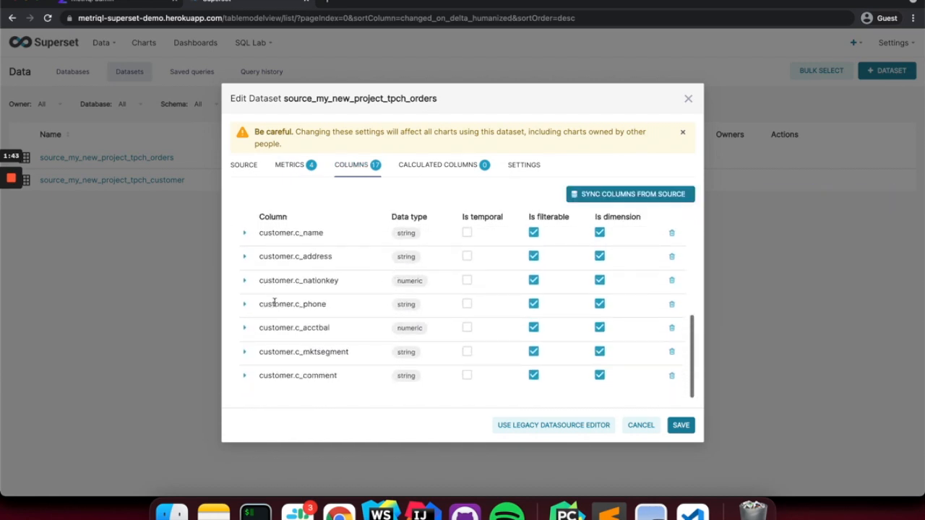
scroll(294, 274, up, 3)
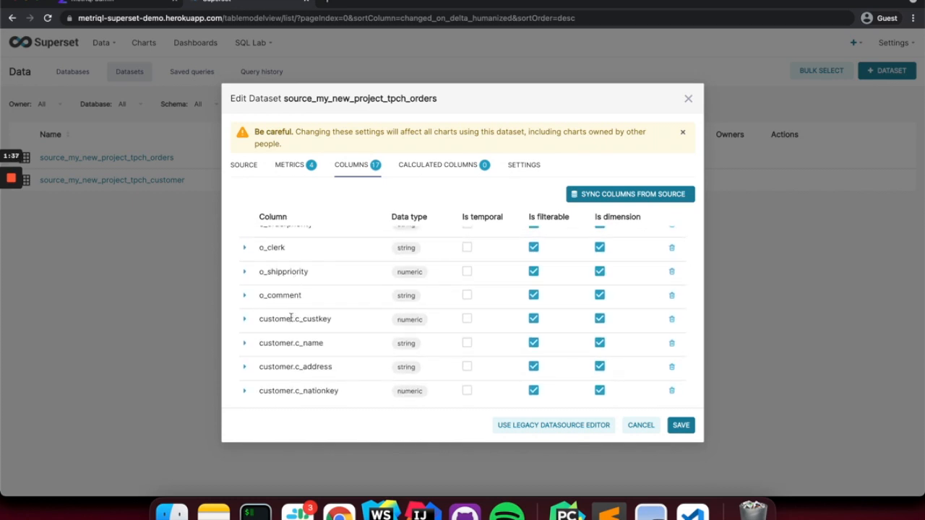
click(195, 231)
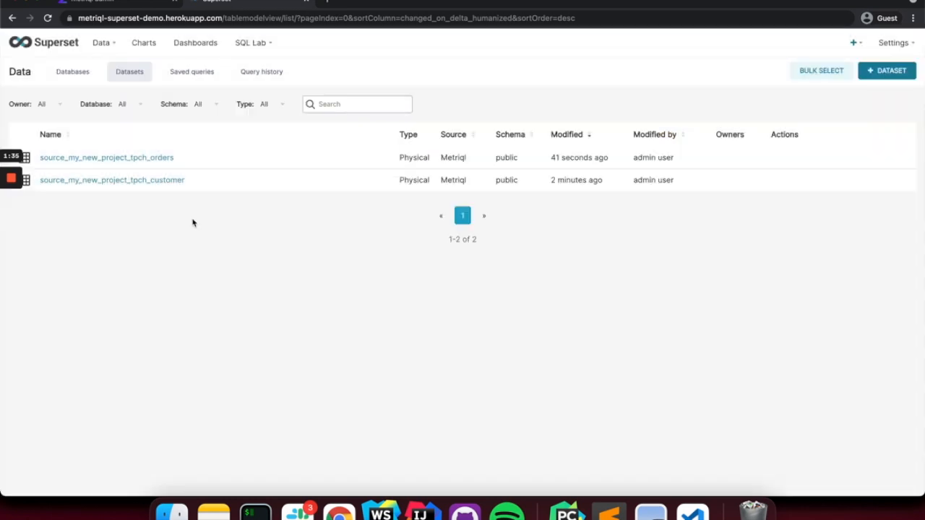
- Explore the source_my_new_project_tpch_orders dataset as a table grouped by o_orderstatus and run the query
click(161, 158)
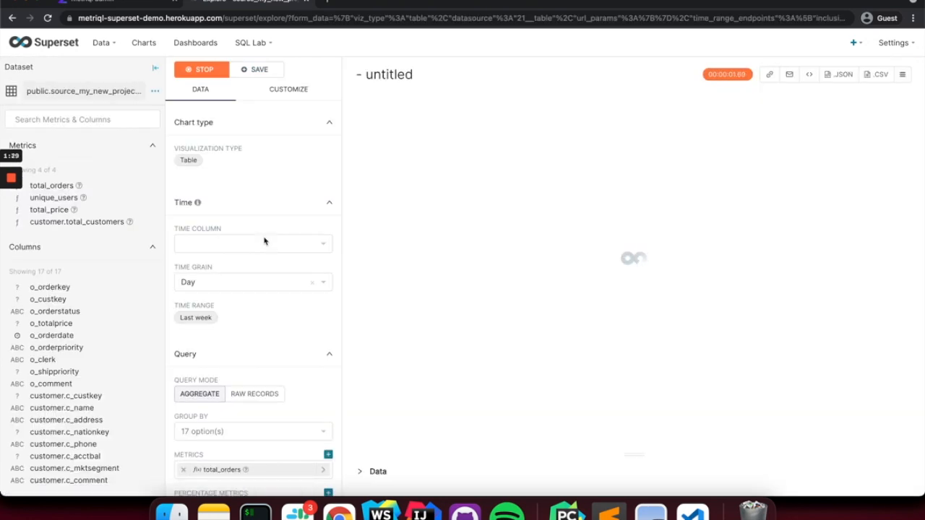
scroll(268, 285, down, 5)
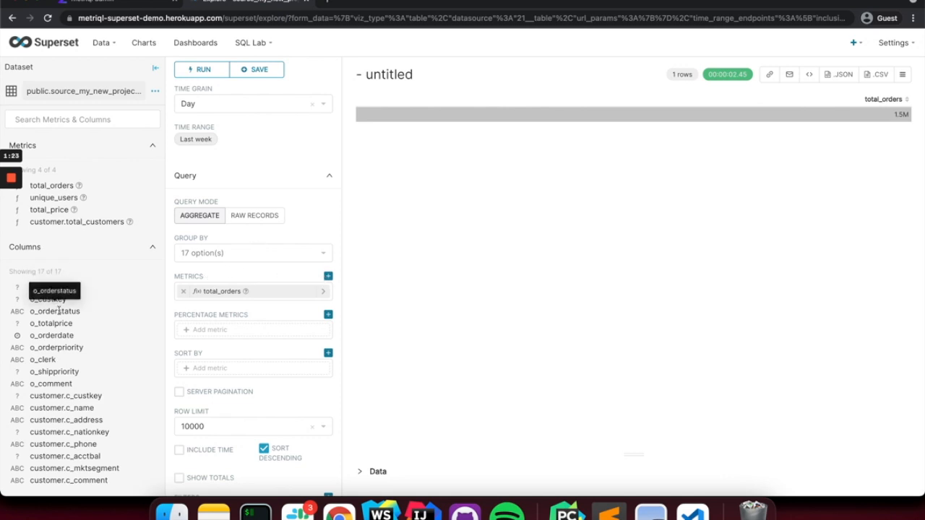
click(265, 258)
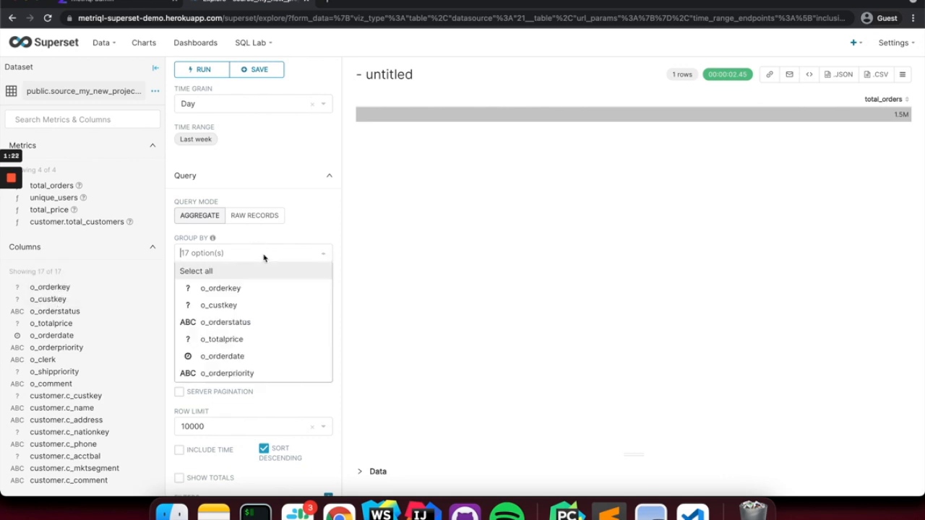
click(262, 323)
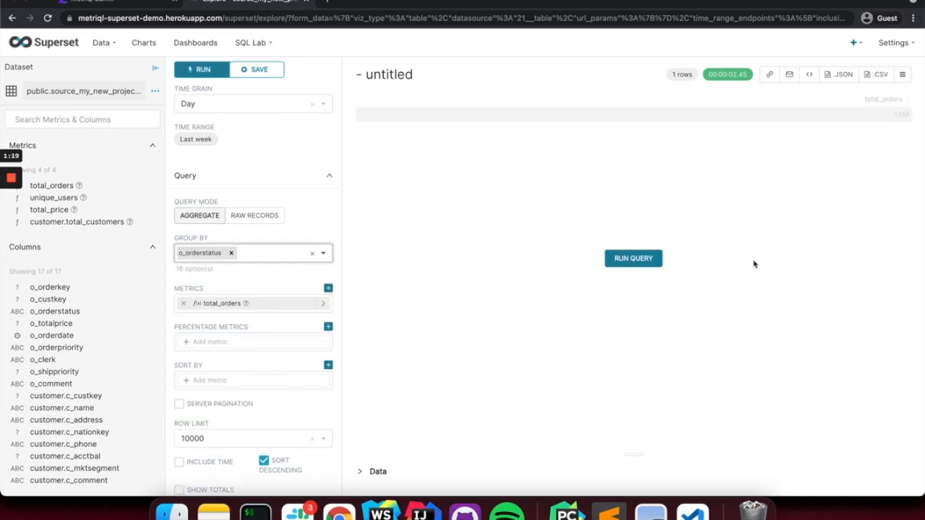
click(656, 261)
- Switch to Metriql and show its live queries, briefly checking back on the Superset chart
key(ctrl+shift+Tab)
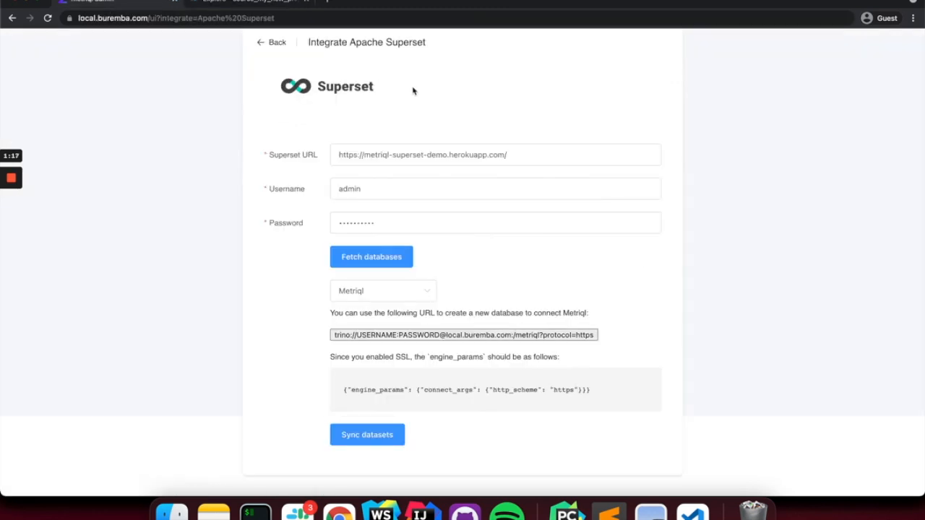
scroll(520, 117, up, 3)
click(502, 55)
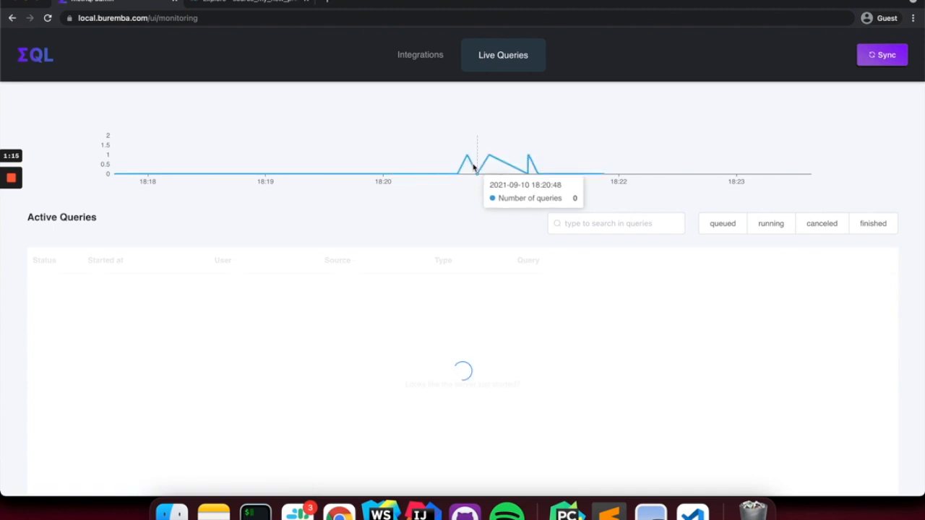
click(266, 4)
click(110, 4)
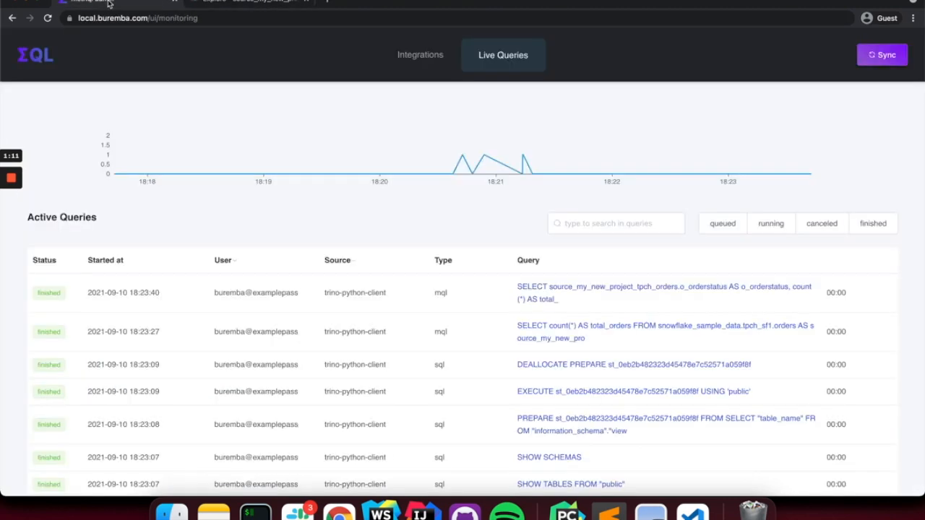
- Open the most recent mql query grouped by o_orderstatus and compare its original text with the compiled SQL
click(589, 288)
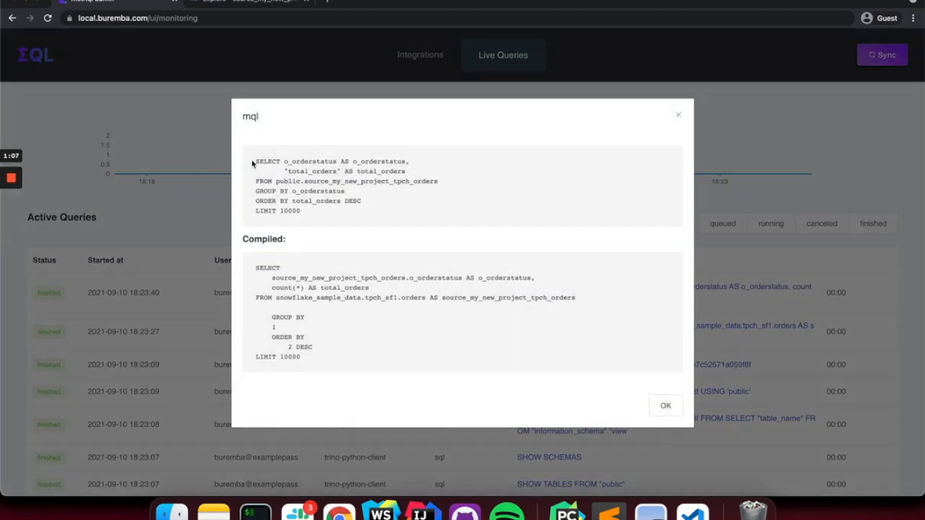
drag(252, 163, 316, 212)
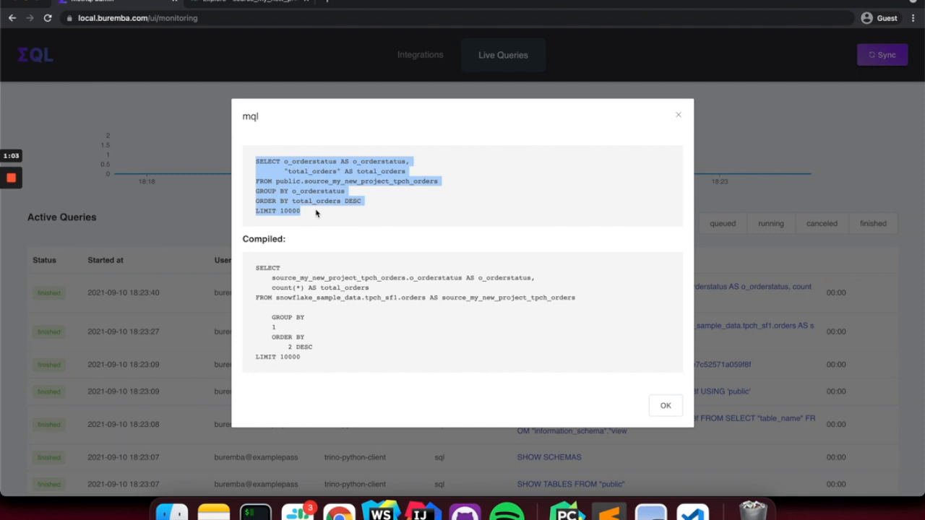
click(316, 213)
drag(255, 266, 318, 365)
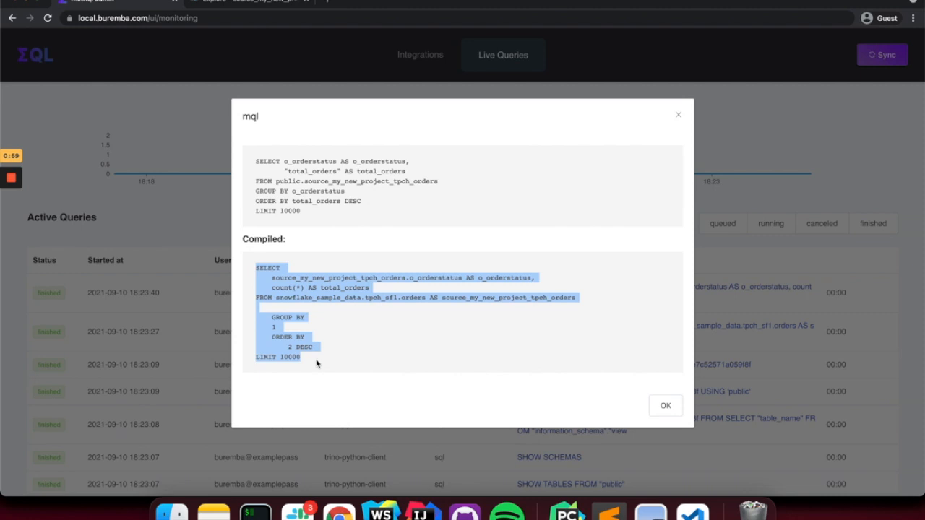
click(316, 363)
- Return to the Superset chart, add customer.c_mktsegment to the grouping and run the query
click(251, 7)
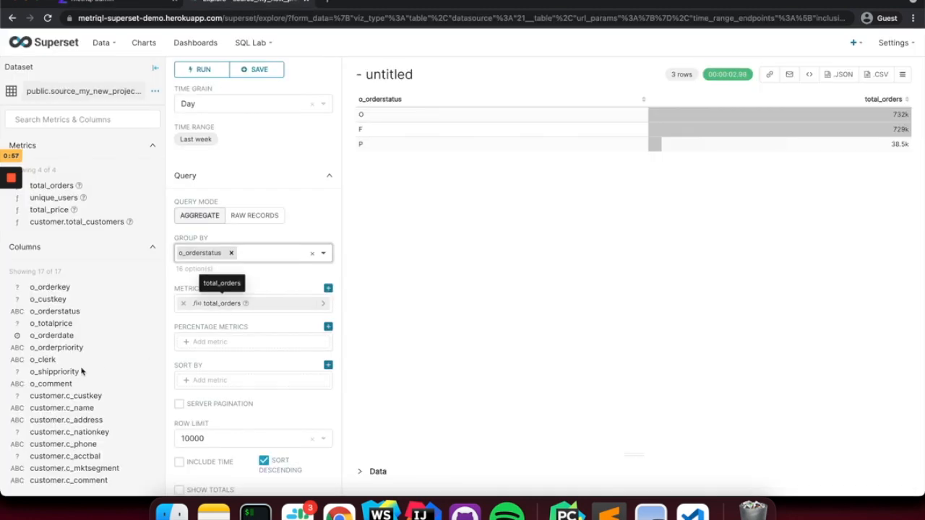
click(289, 253)
scroll(275, 320, down, 5)
scroll(276, 322, down, 1)
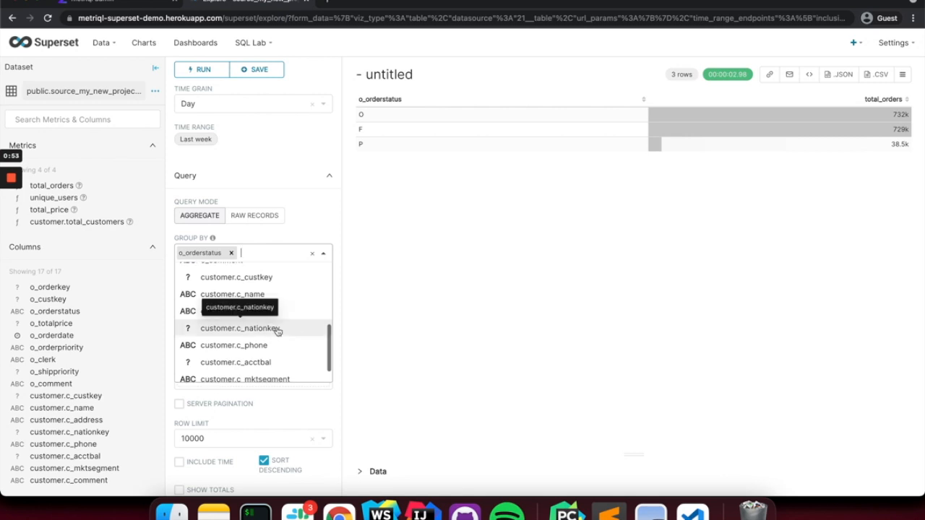
scroll(277, 334, down, 1)
click(275, 357)
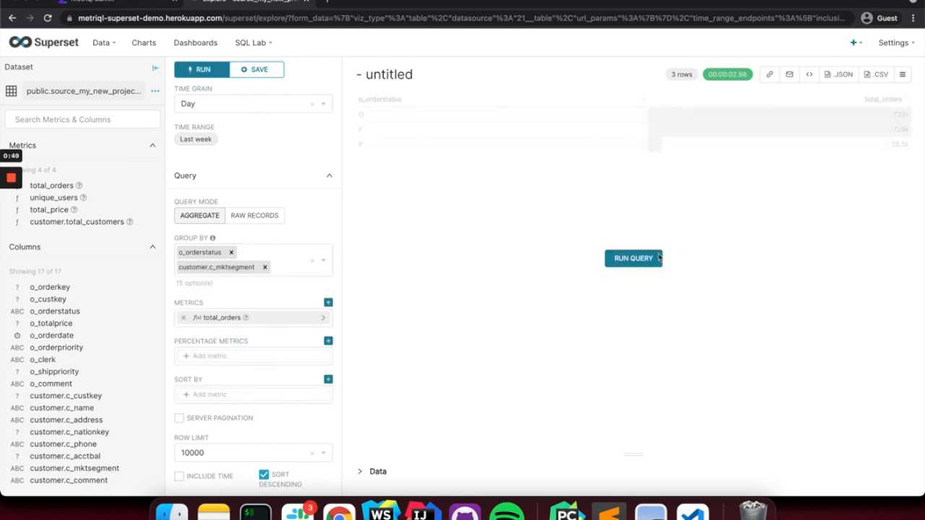
click(633, 258)
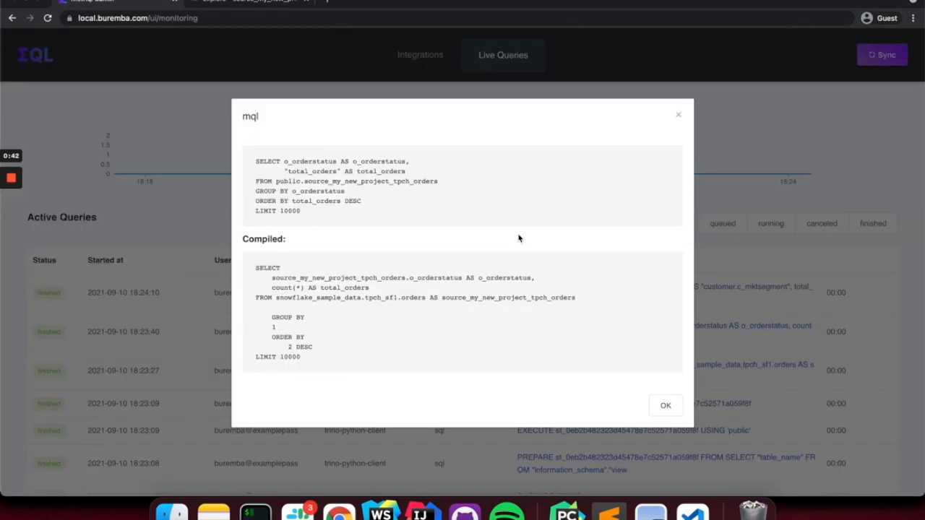
- Examine the original and compiled SQL of the customer.c_mktsegment query in Metriql's live queries and return to the Superset chart
click(805, 261)
click(658, 291)
drag(286, 172, 437, 187)
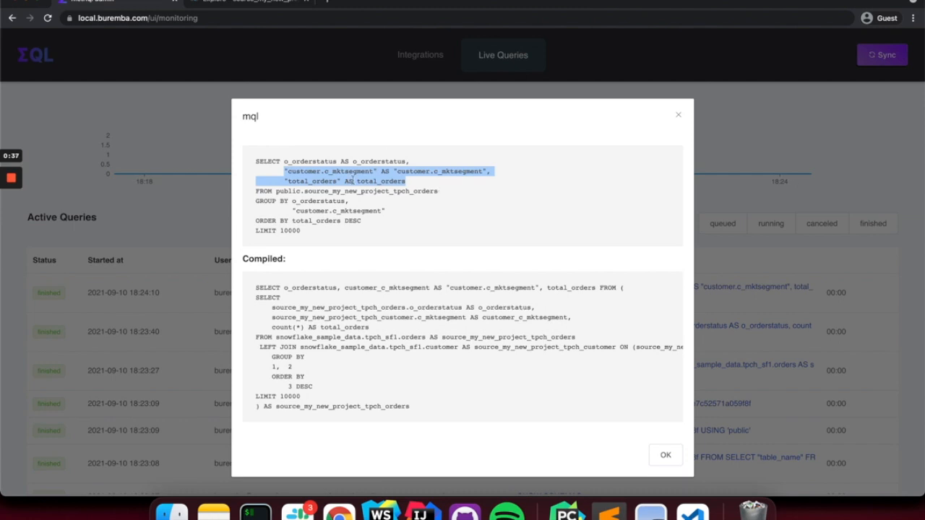
drag(255, 164, 334, 237)
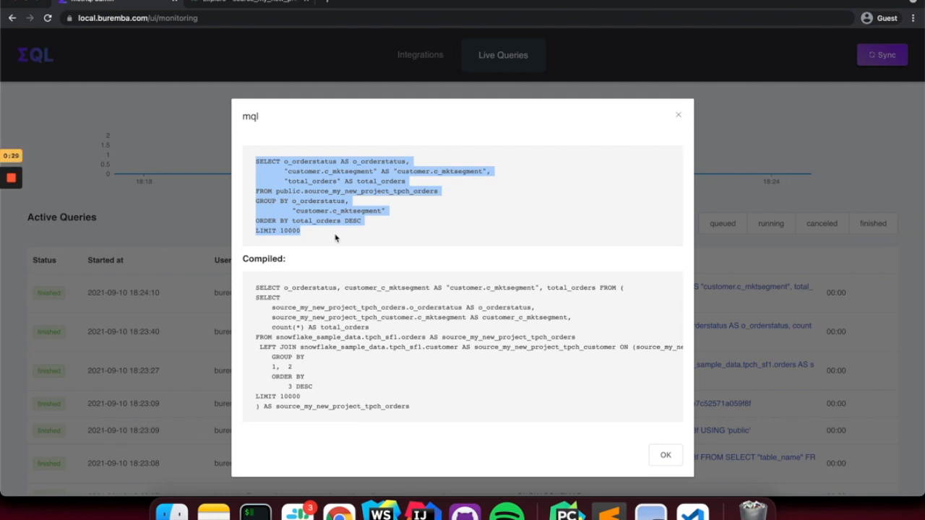
drag(246, 289, 431, 407)
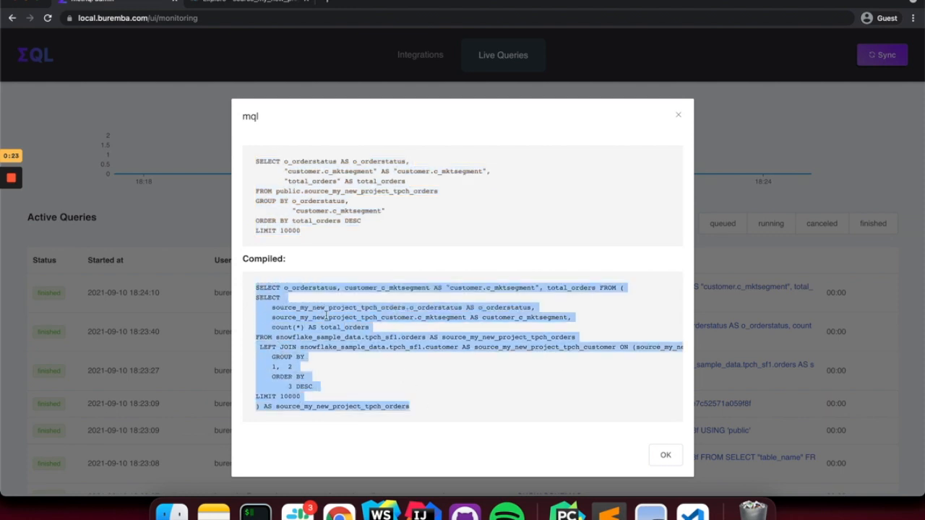
click(245, 2)
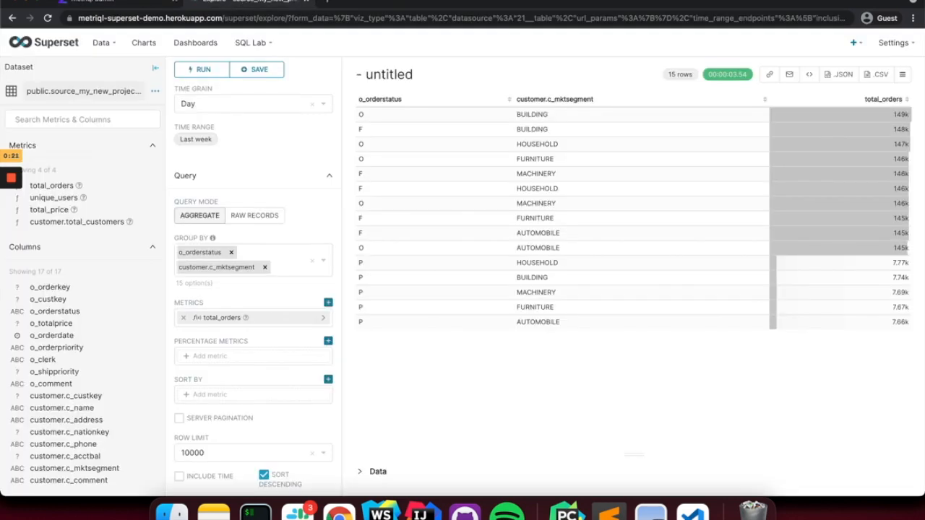